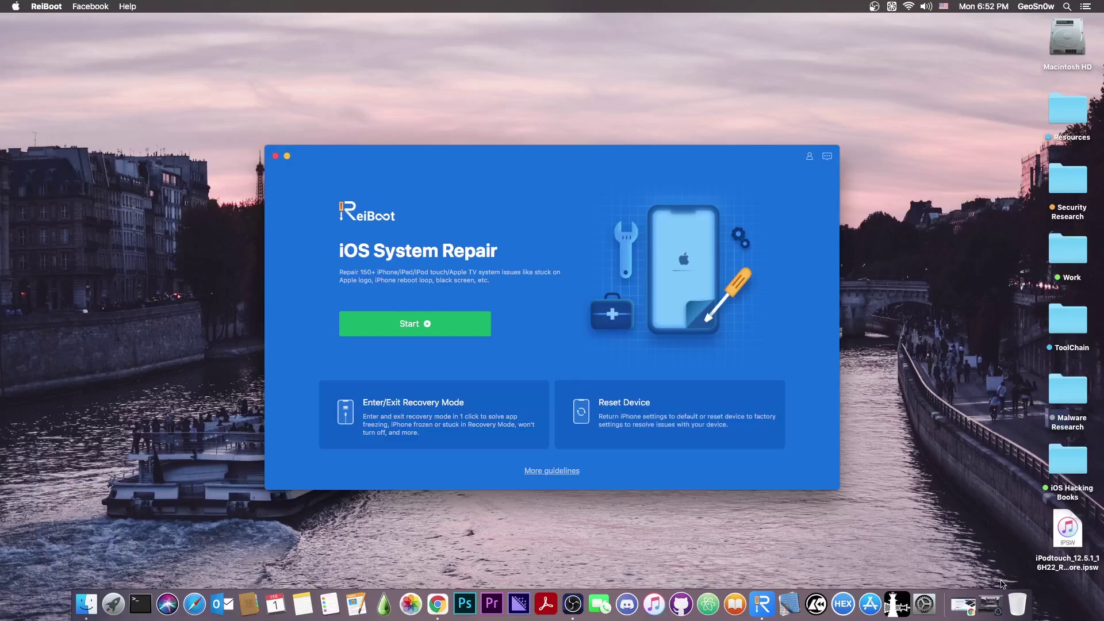
- Switch from ReiBoot to Google Chrome via the Dock, showing the ReiBoot (Mac) product page
left_click_drag(961, 604, 953, 597)
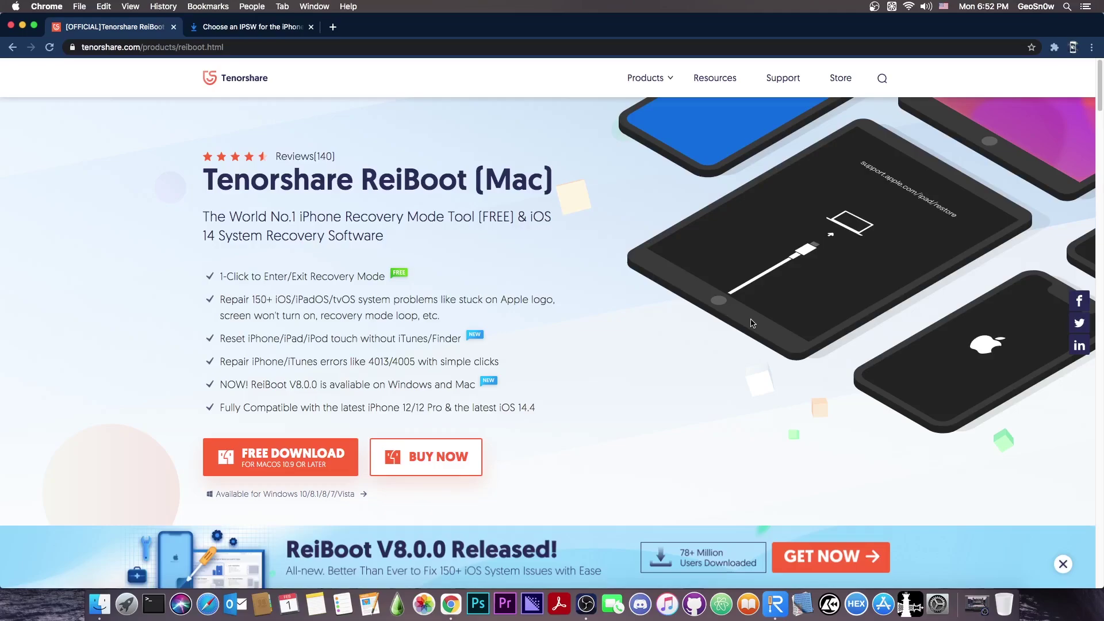
- Browse the ipsw.me firmware listing, then go back to the ReiBoot product page tab
left_click(296, 26)
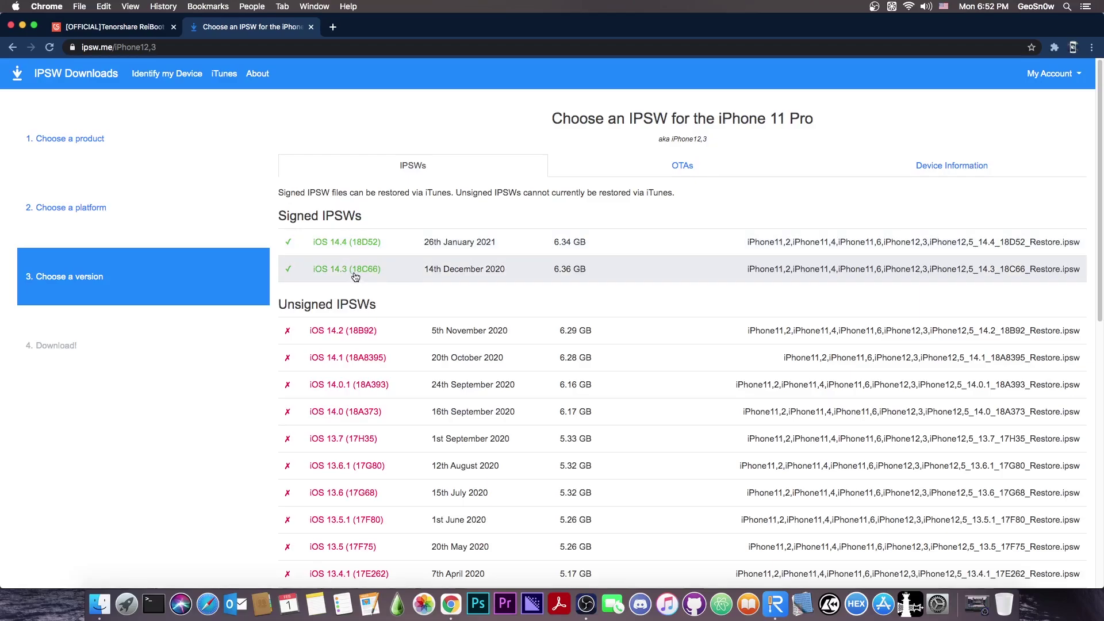
scroll(374, 332, "down", 15)
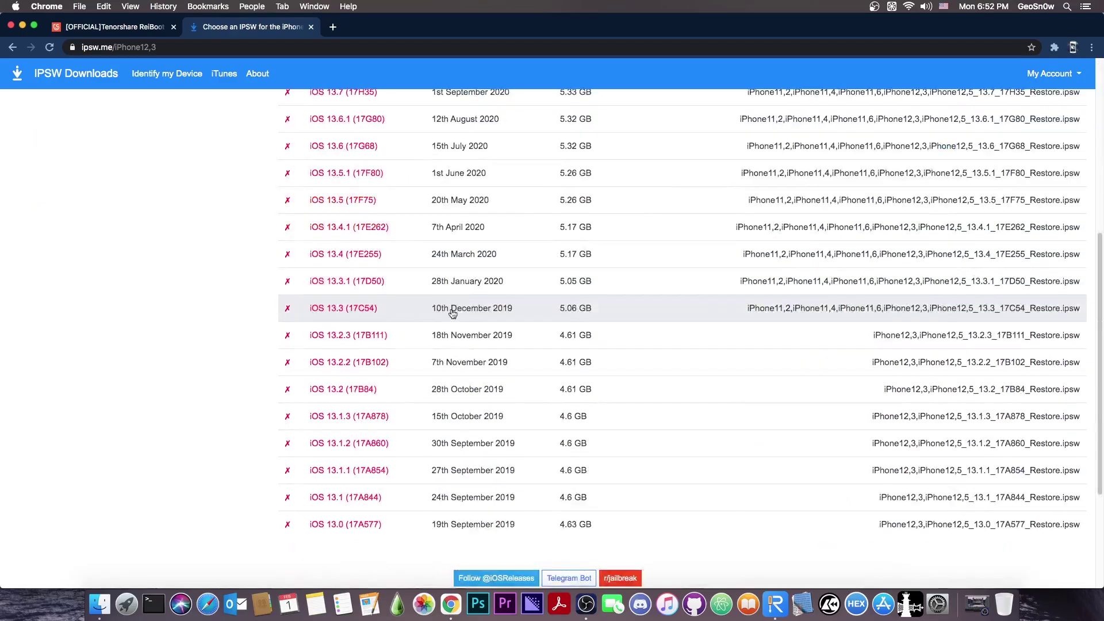
key("ctrl+shift+Tab")
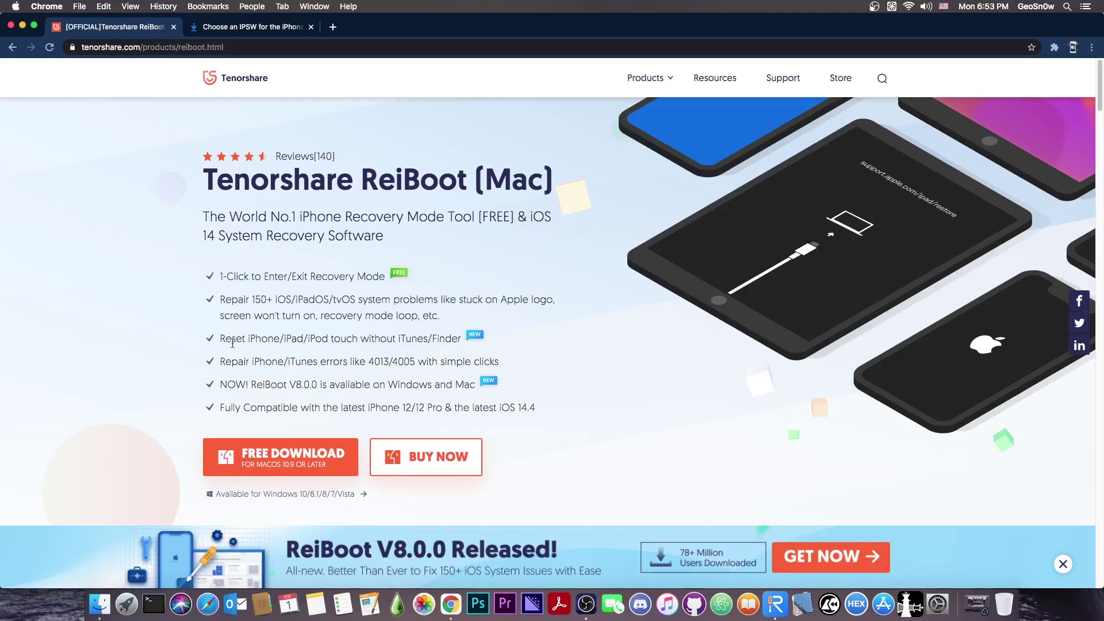
scroll(232, 343, "down", 6)
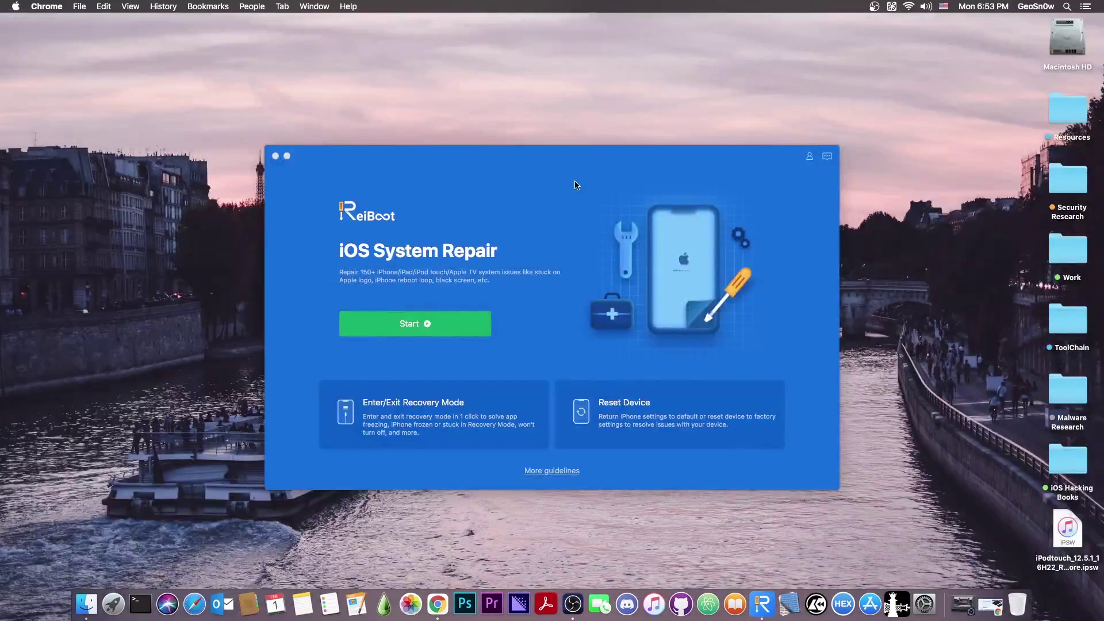
left_click(576, 184)
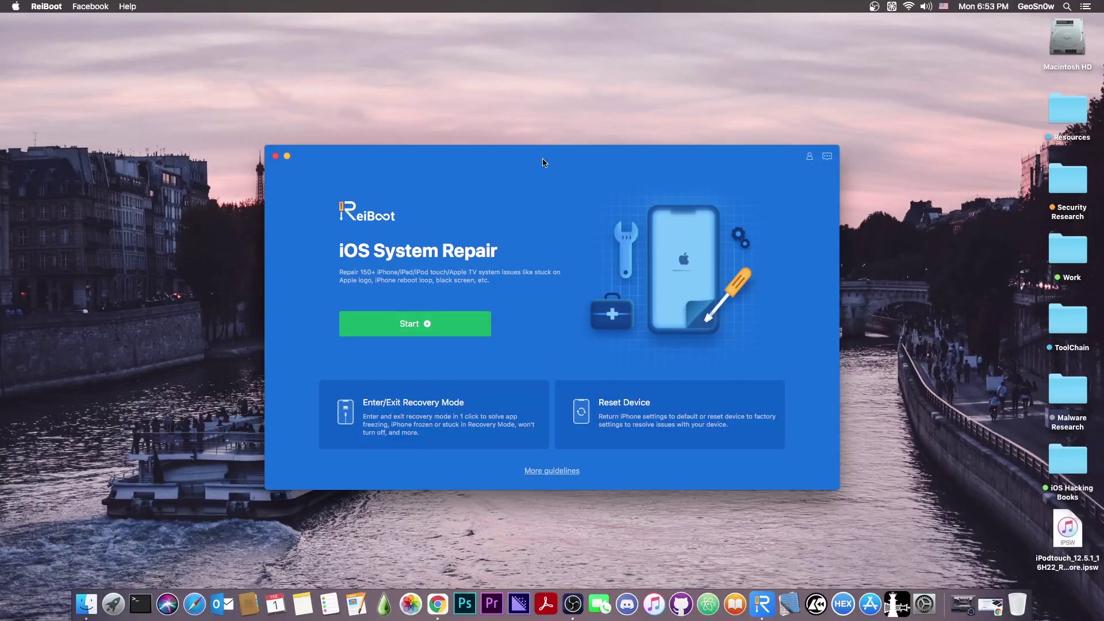
left_click(61, 6)
left_click(84, 18)
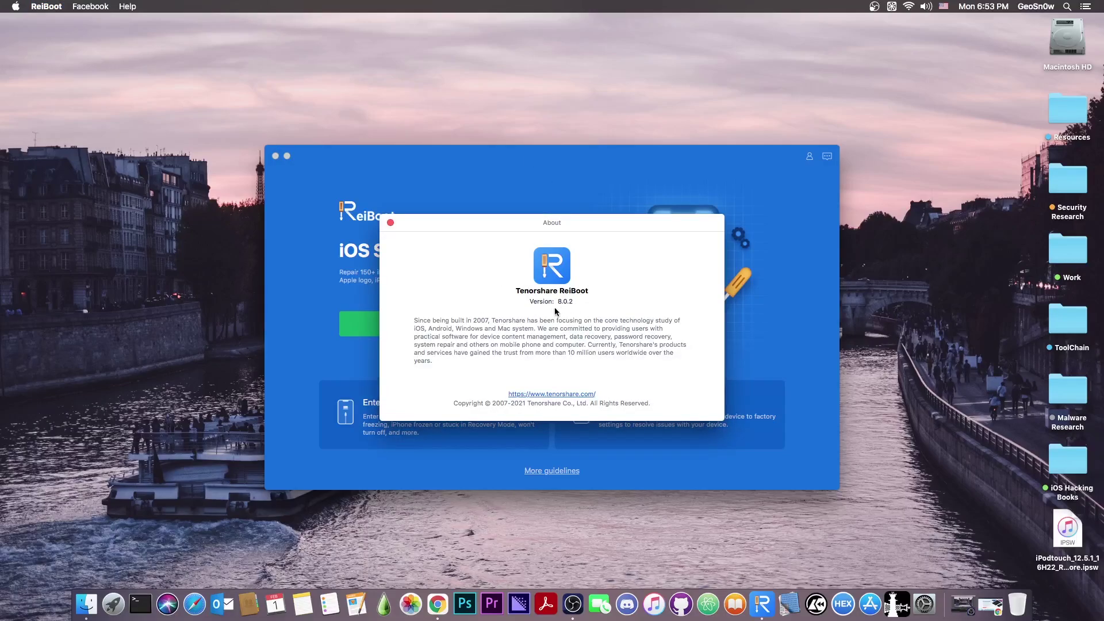
left_click(390, 223)
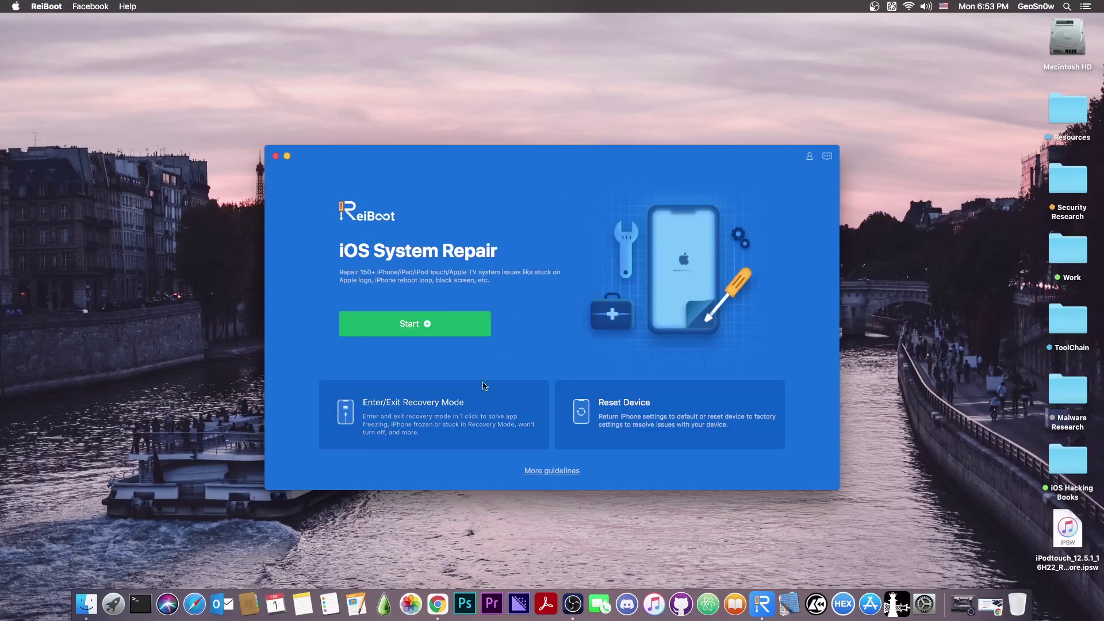
left_click(413, 416)
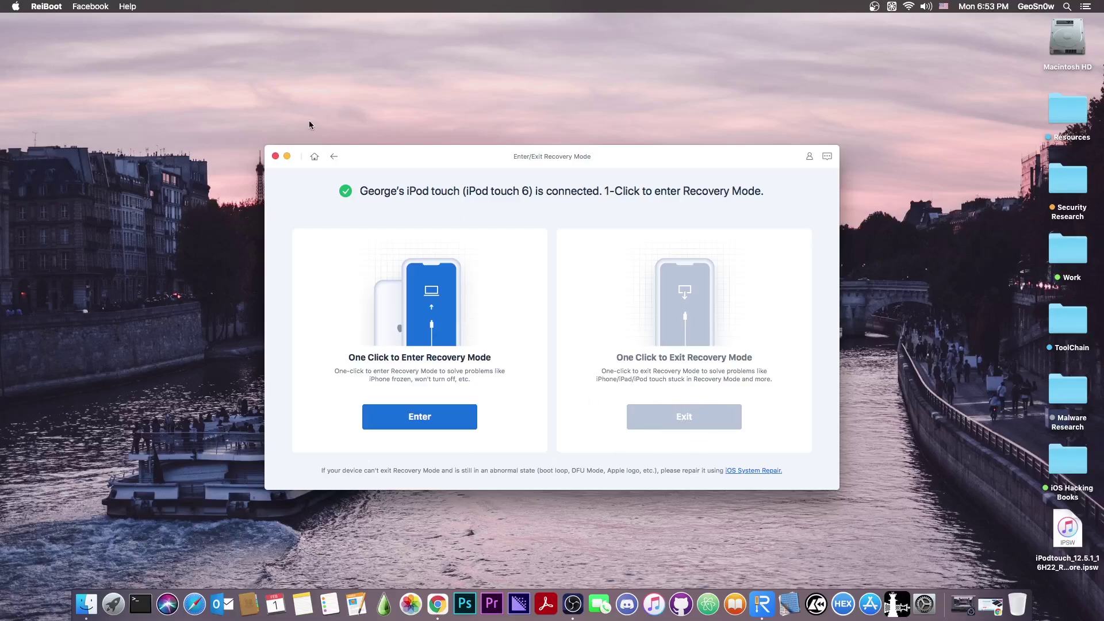
left_click(315, 157)
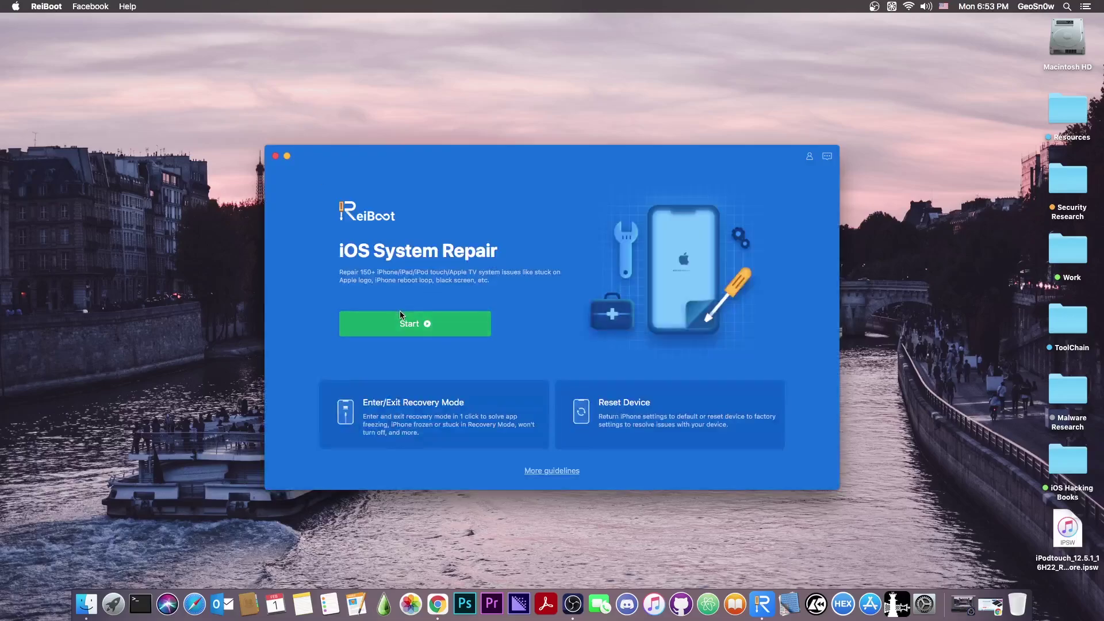
left_click(674, 440)
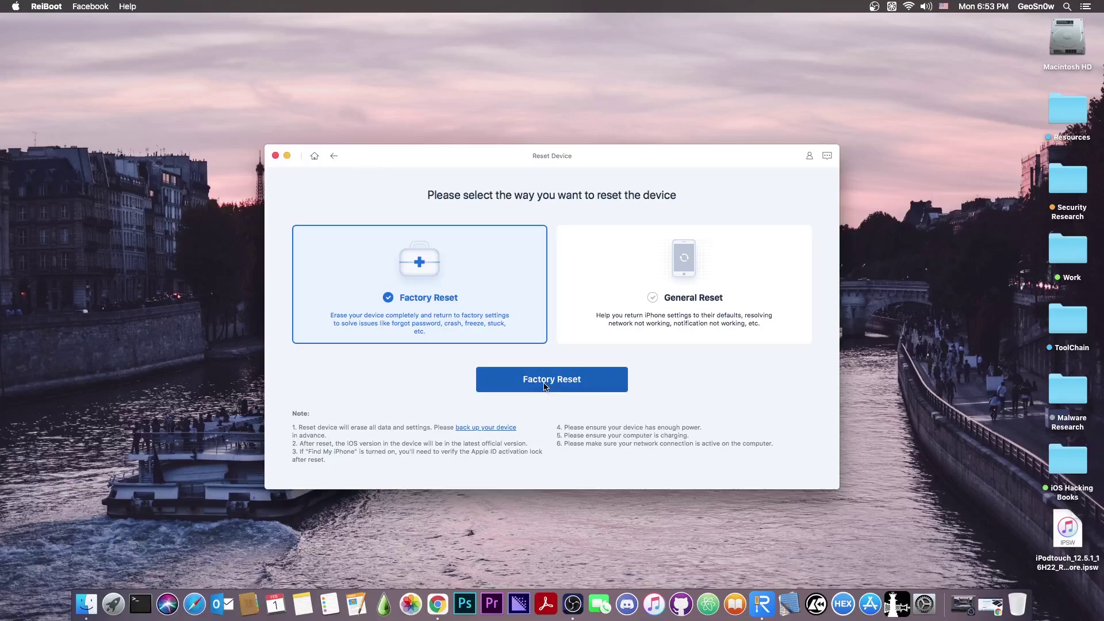
left_click(651, 304)
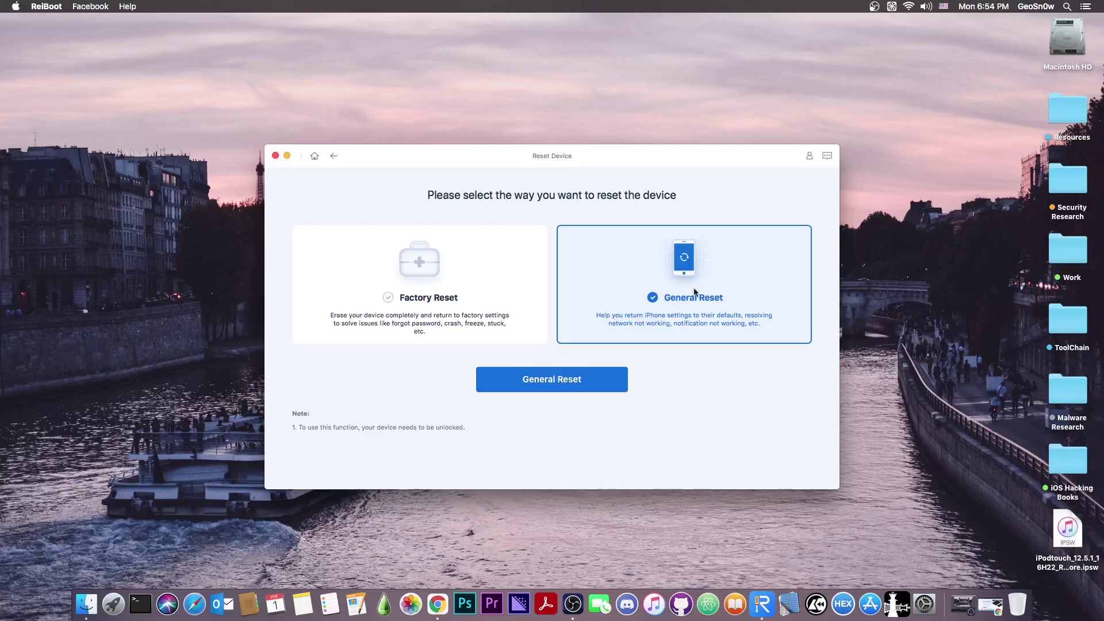
- Open iOS System Repair and settle on Standard Repair after trying Deep Repair
left_click(314, 156)
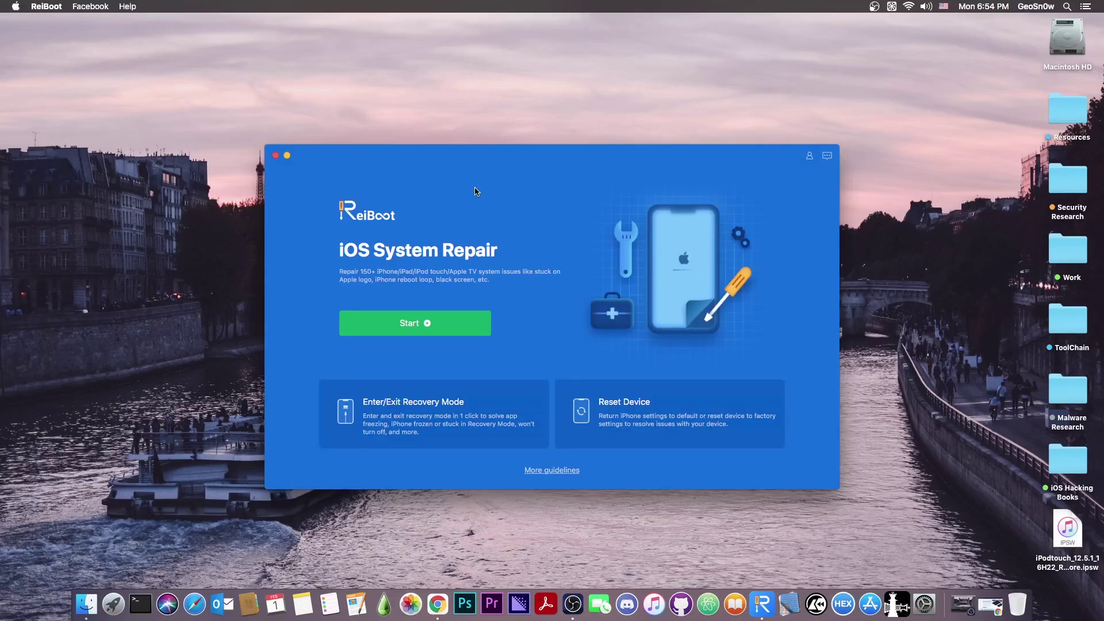
left_click(460, 327)
left_click(316, 156)
left_click(418, 328)
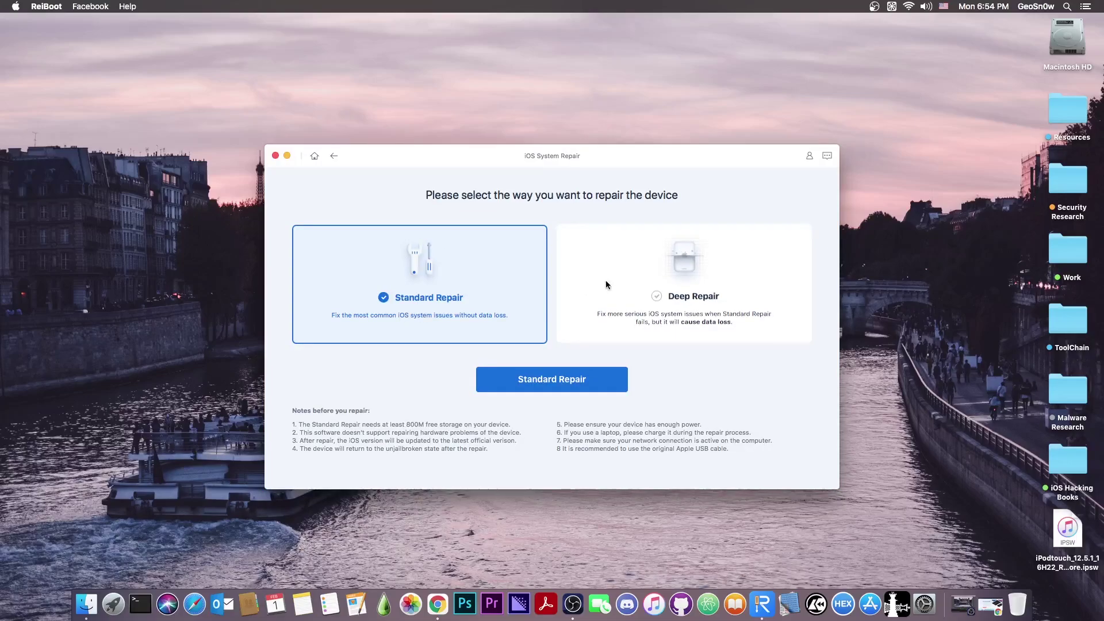
left_click(634, 323)
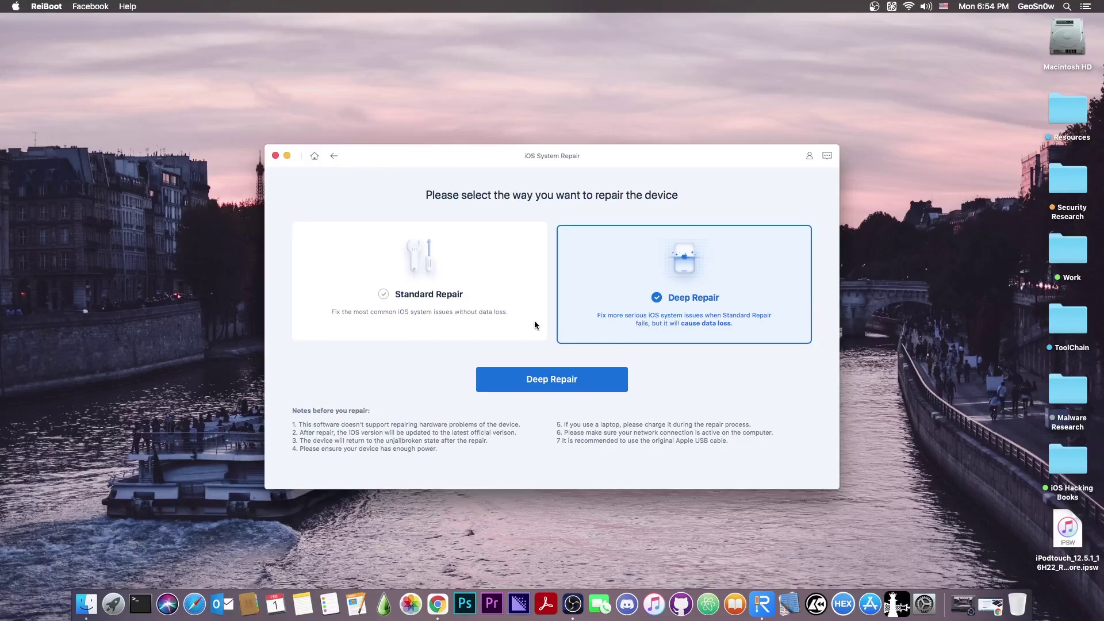
left_click(403, 295)
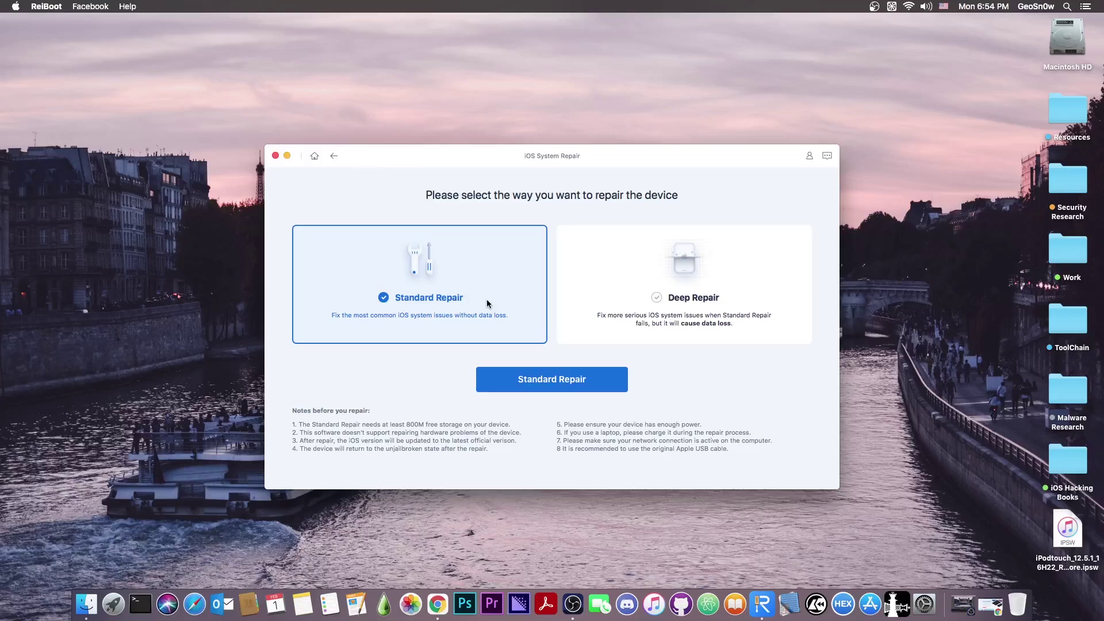
left_click(618, 303)
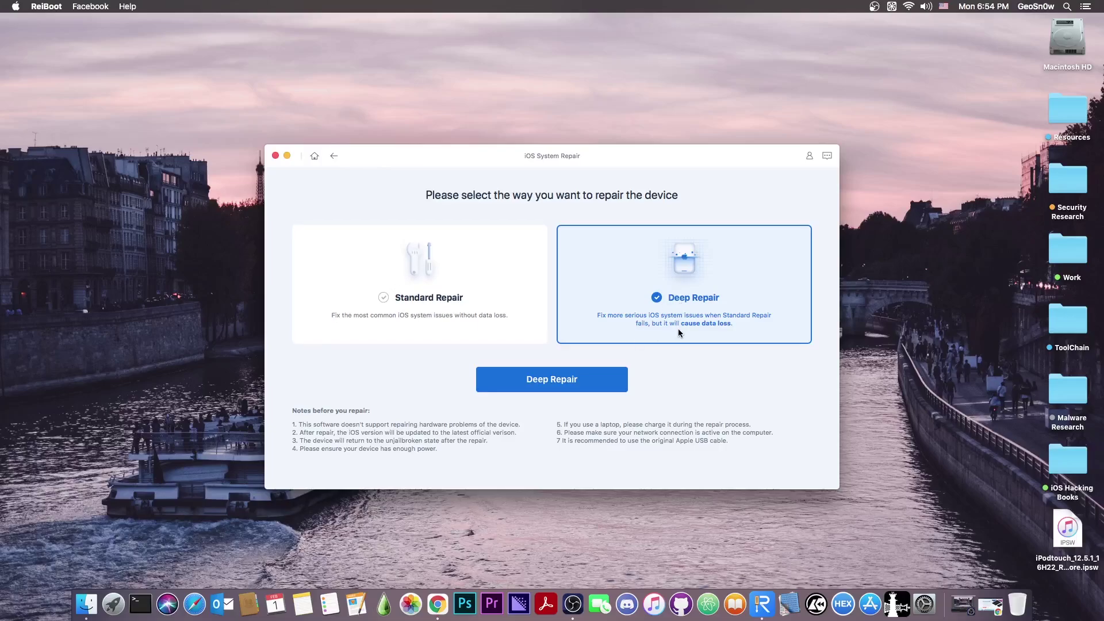
left_click(489, 304)
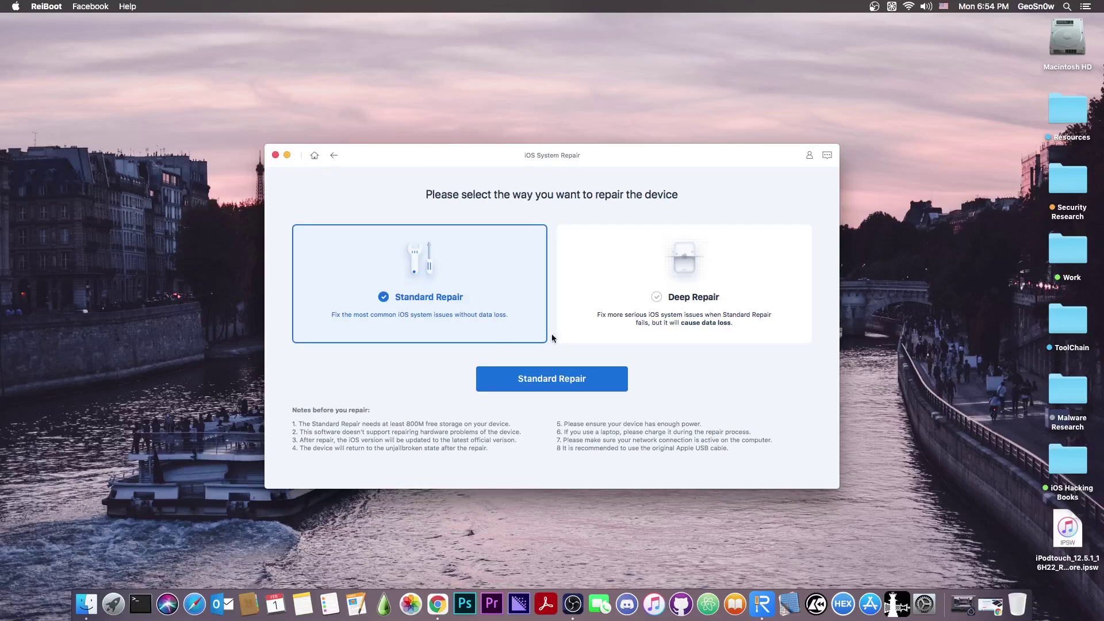
- Start and then cancel the 2.82 GB 12.5.1 firmware download; place the IPSW file beside the window
left_click(569, 387)
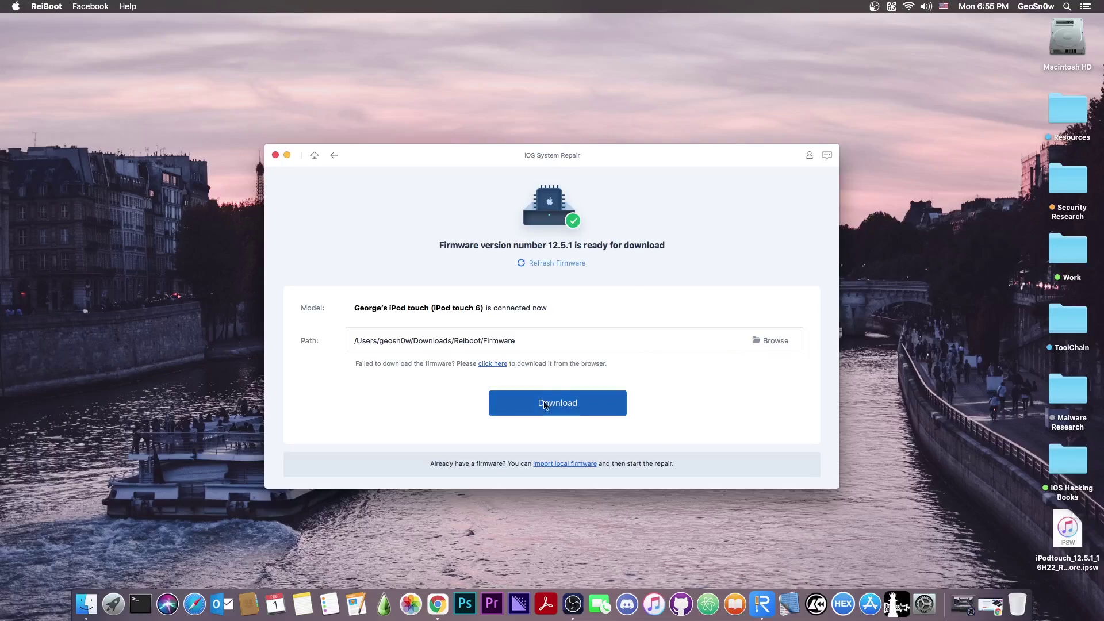
left_click(562, 404)
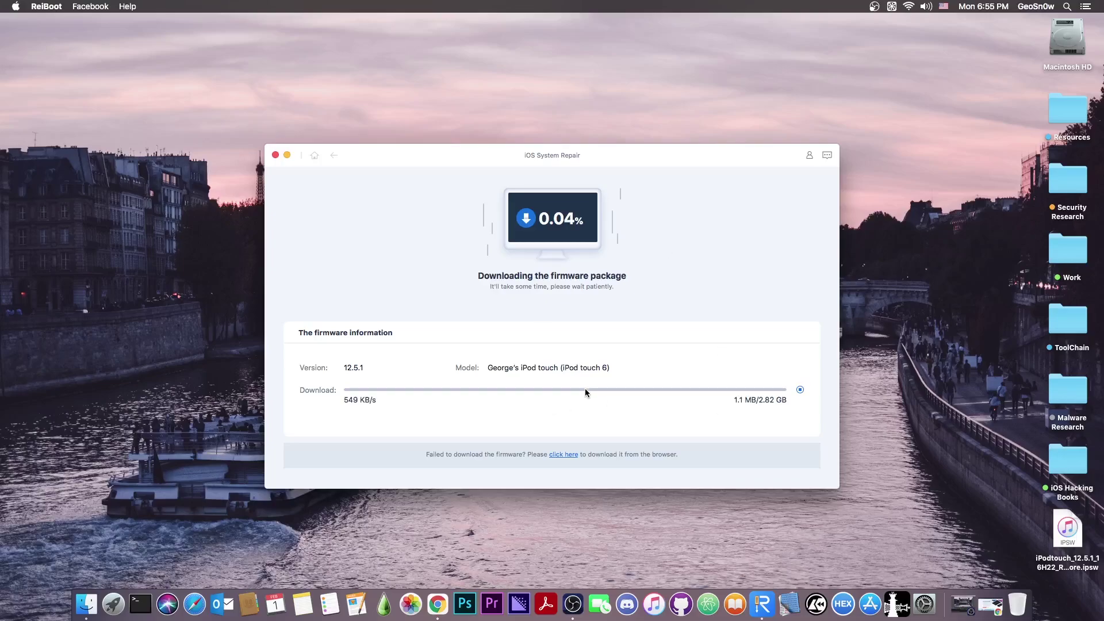
left_click(800, 390)
left_click(606, 342)
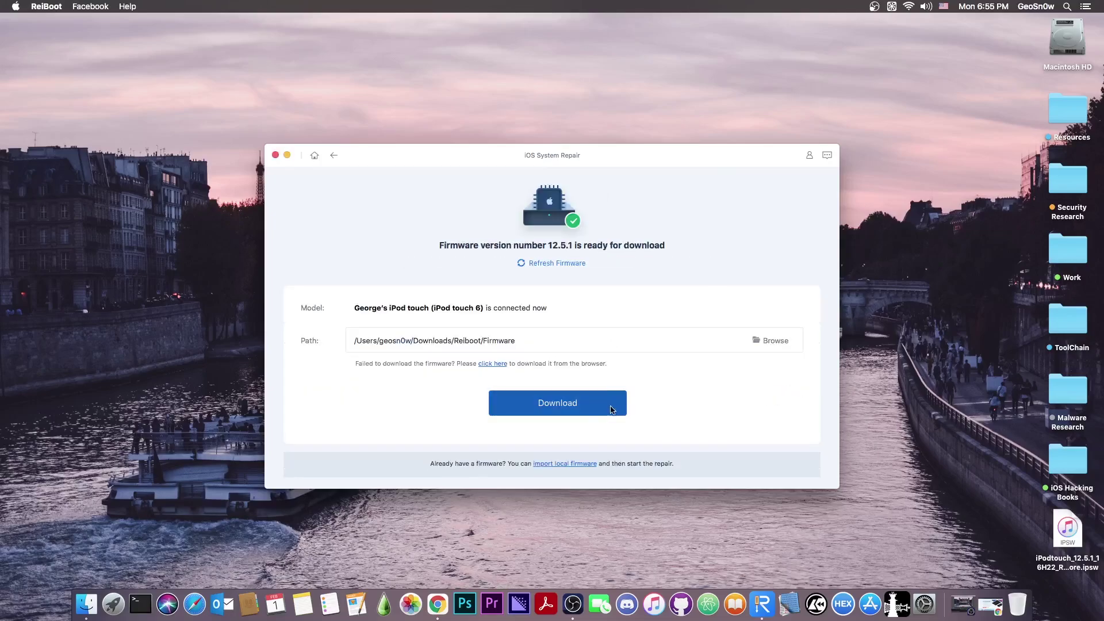
left_click_drag(1071, 547, 917, 224)
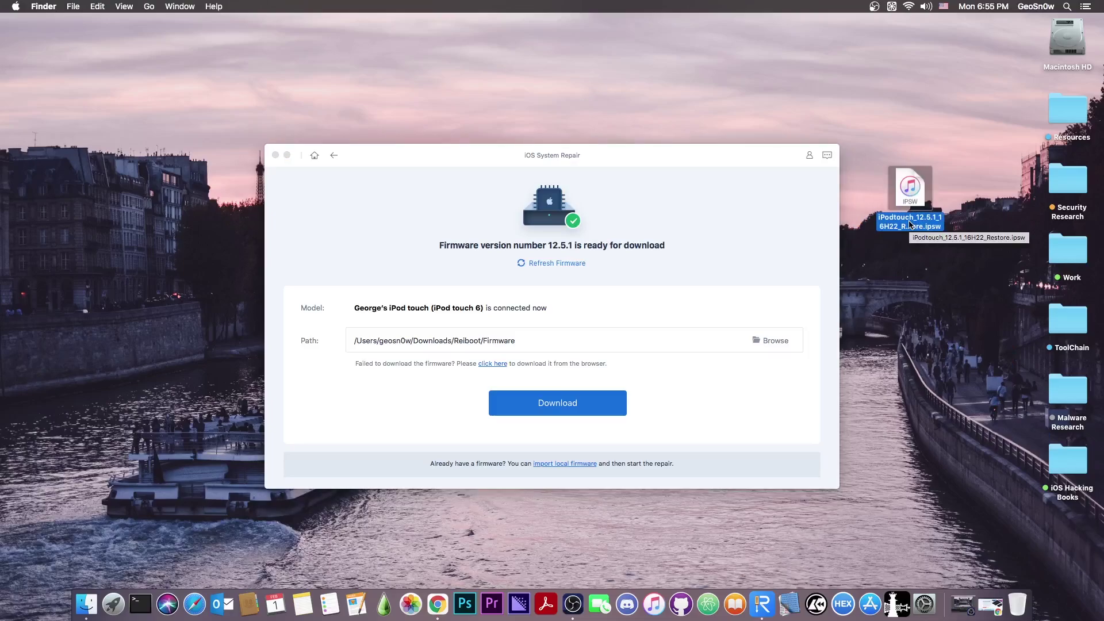
- Import the iPodtouch .ipsw file from the Desktop as local 12.5.1 firmware
left_click(709, 265)
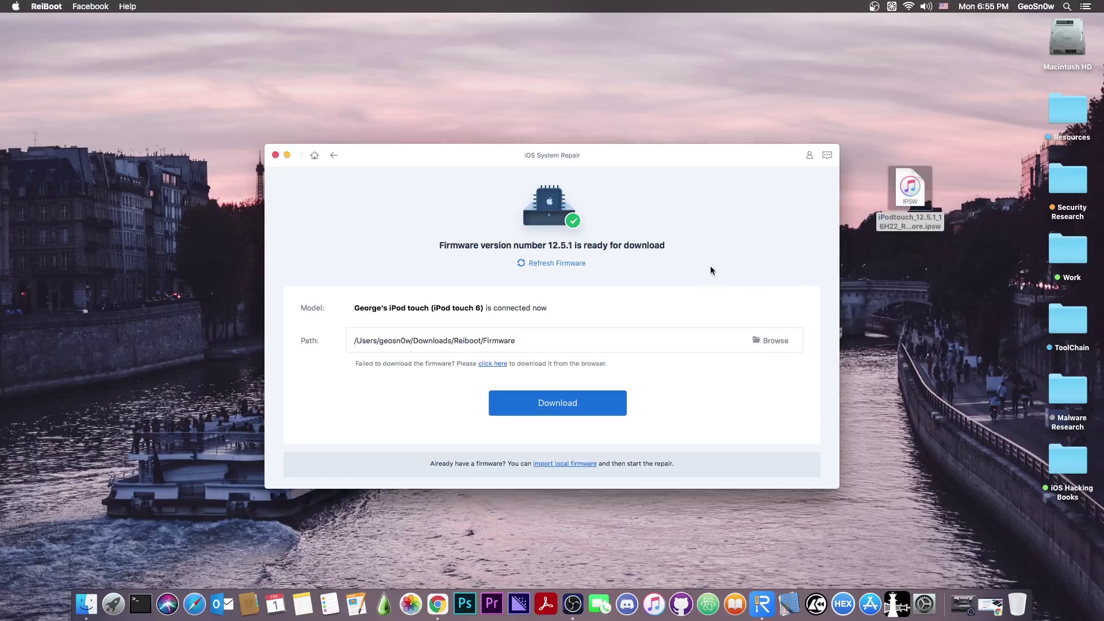
left_click(567, 464)
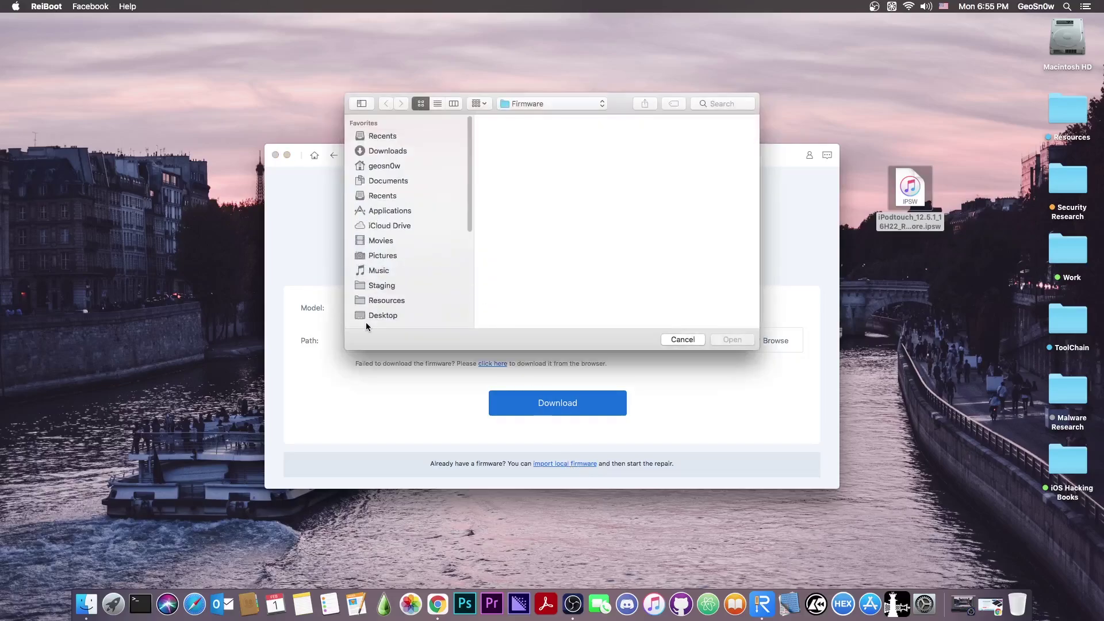
left_click(378, 315)
left_click(582, 138)
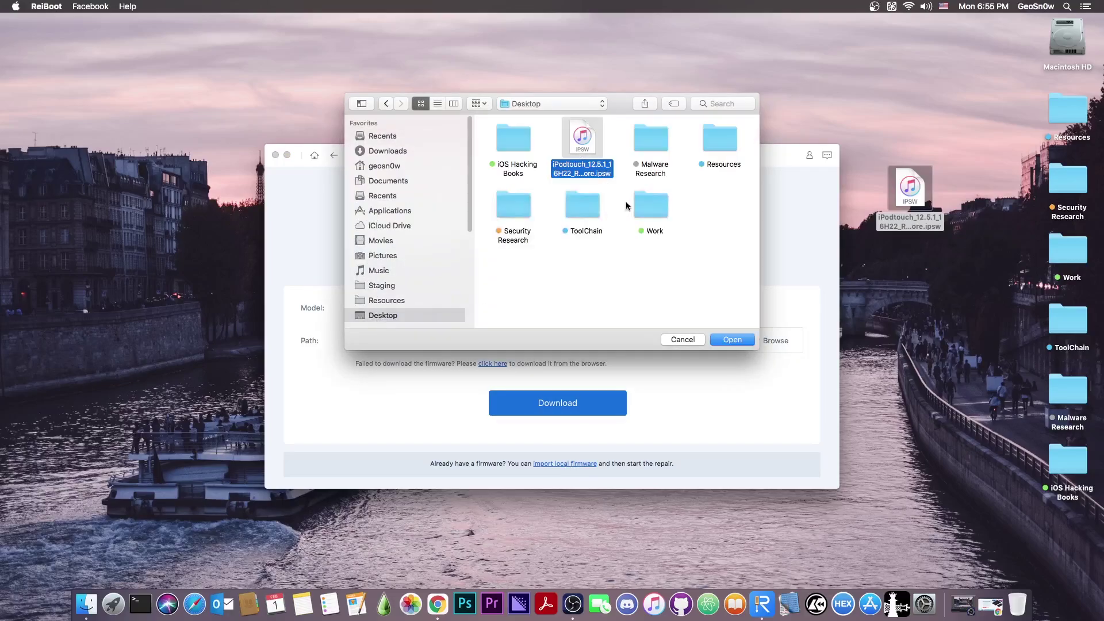
left_click(742, 339)
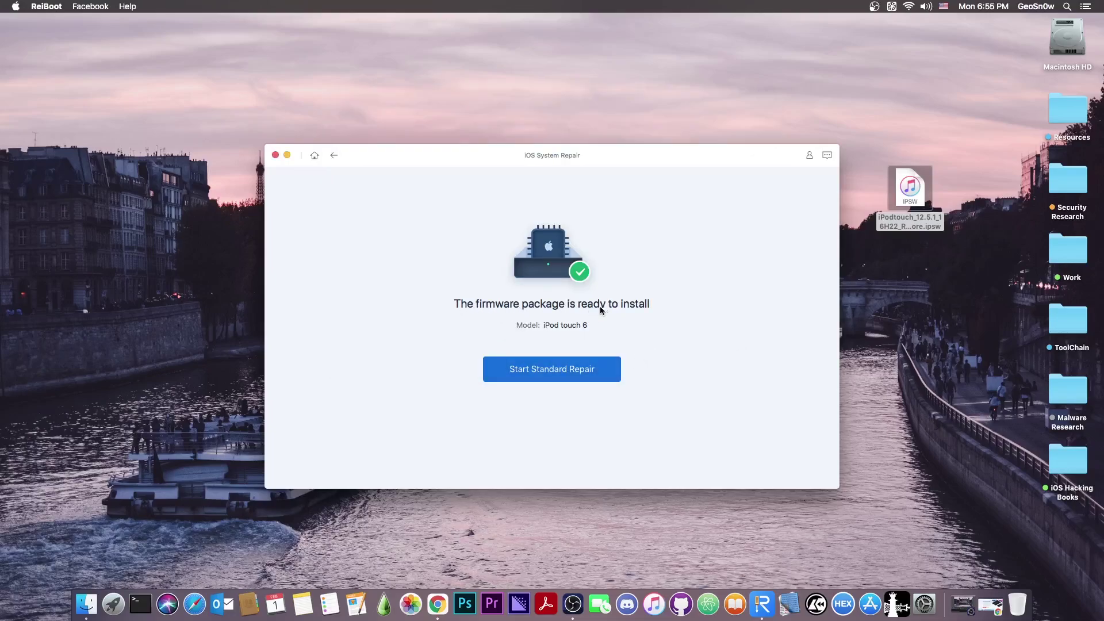
- Run Standard Repair on the iPod touch 6 with the imported firmware until completed
left_click(541, 372)
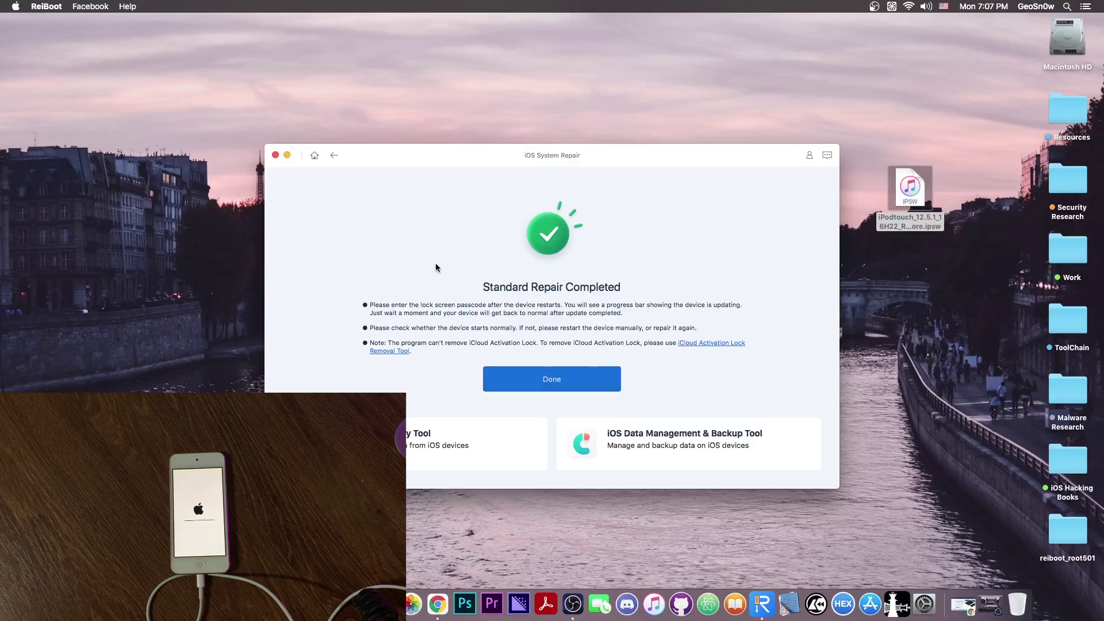
- Dismiss the Standard Repair Completed screen and go back to ReiBoot's home screen
left_click(561, 377)
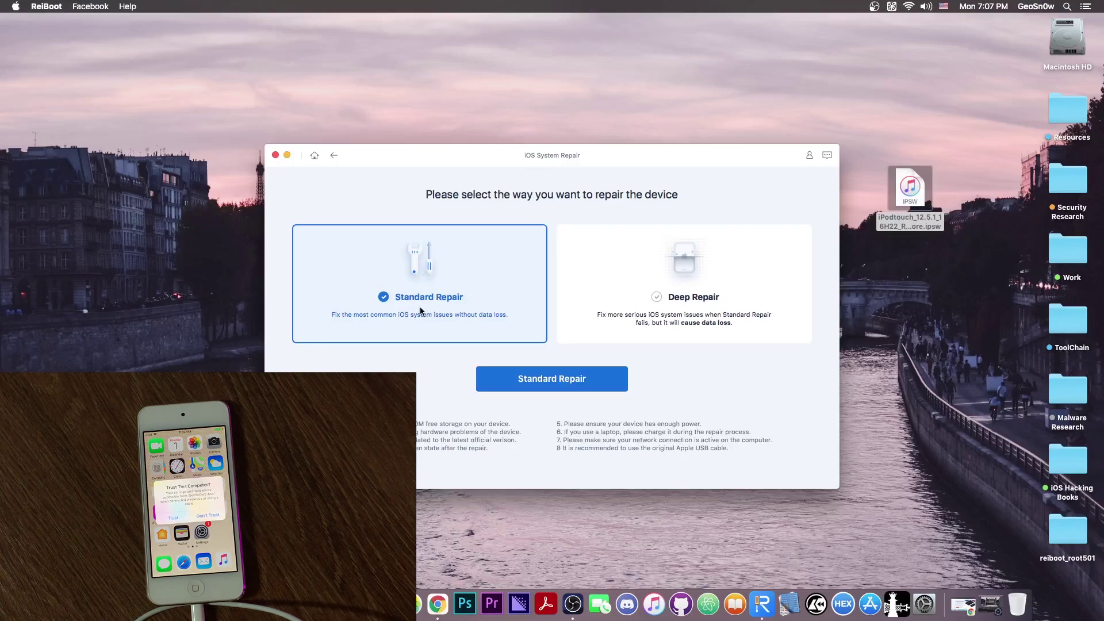
left_click(314, 155)
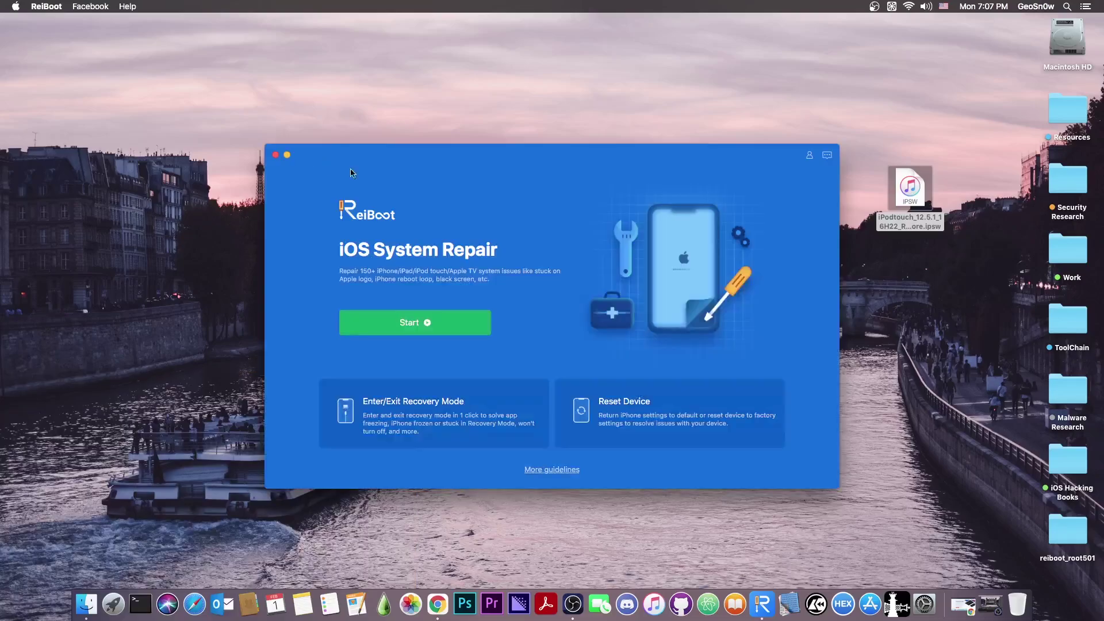
- Enter Recovery Mode on the iPod touch 6, then exit it, dismissing both success messages
left_click(448, 407)
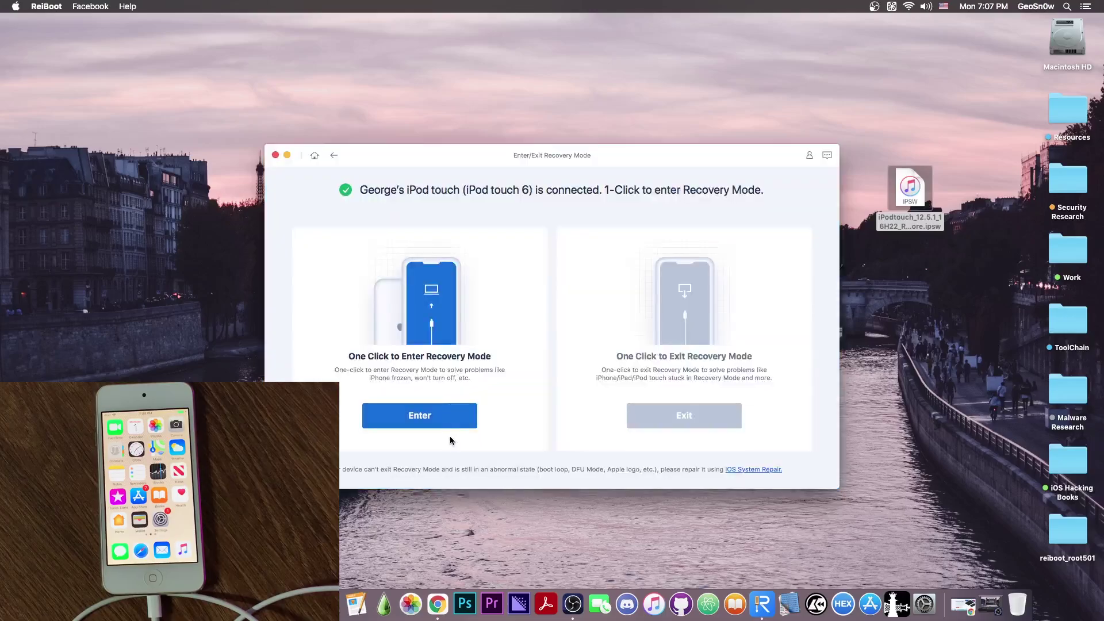
left_click(417, 416)
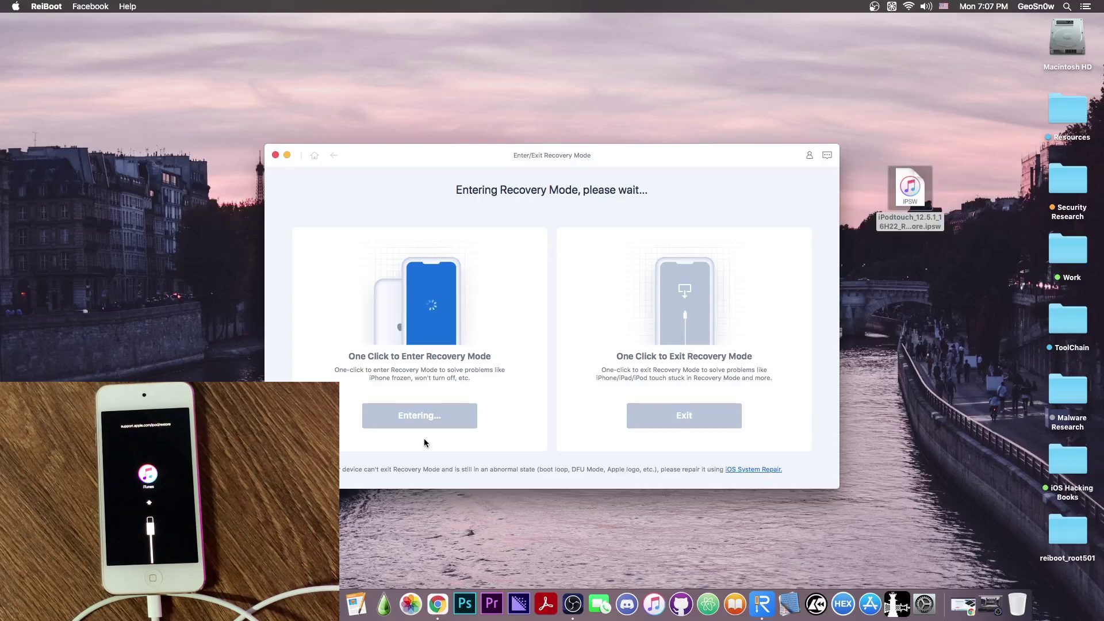
left_click(537, 343)
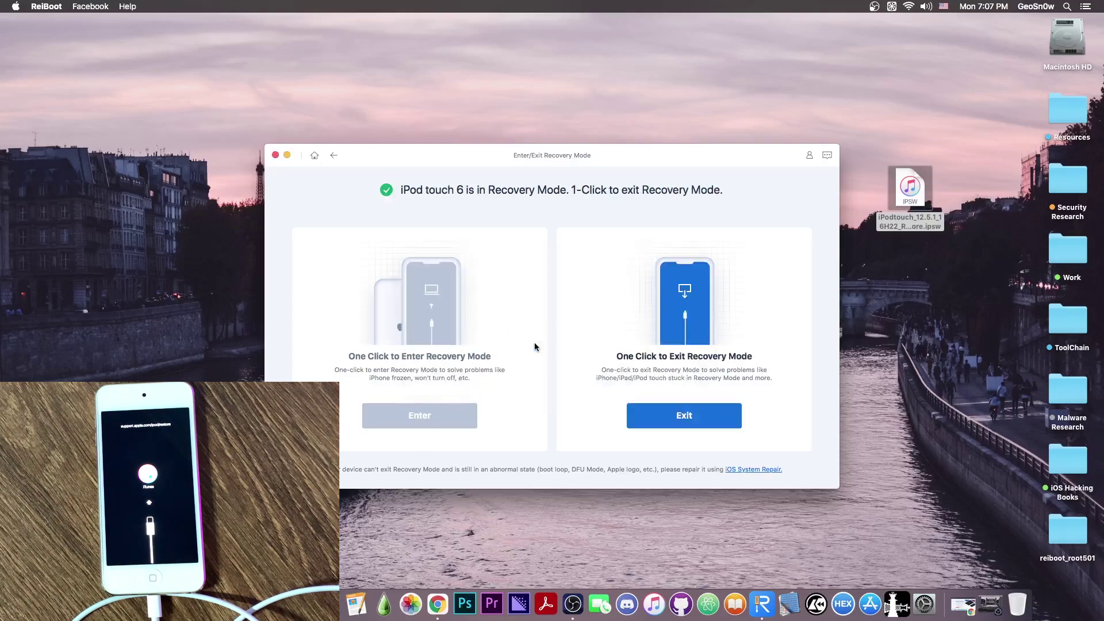
left_click(689, 425)
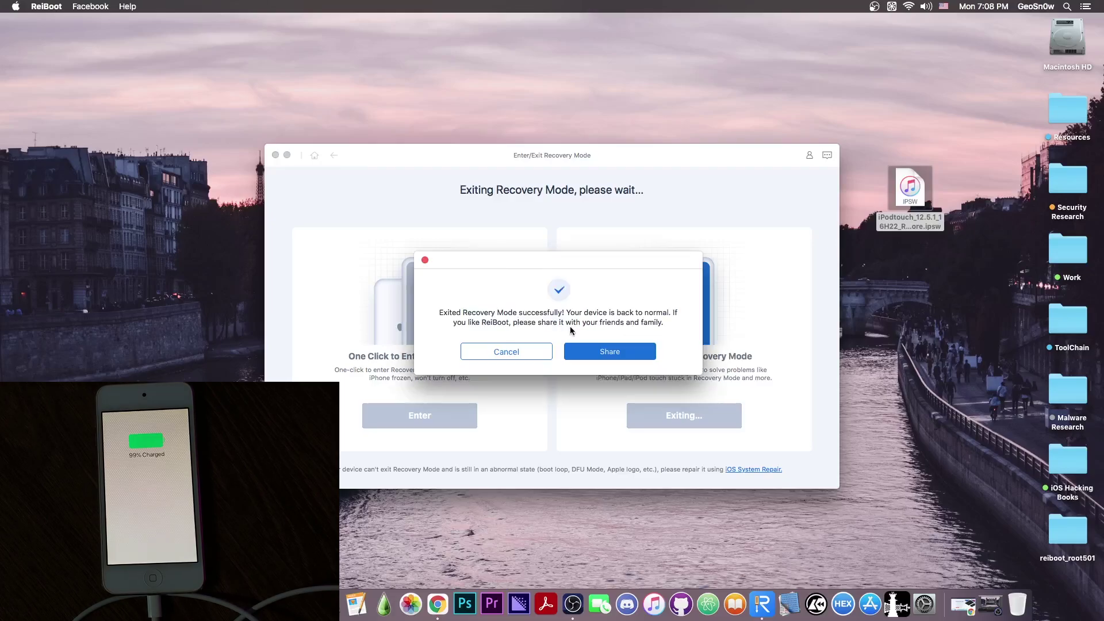
left_click(498, 352)
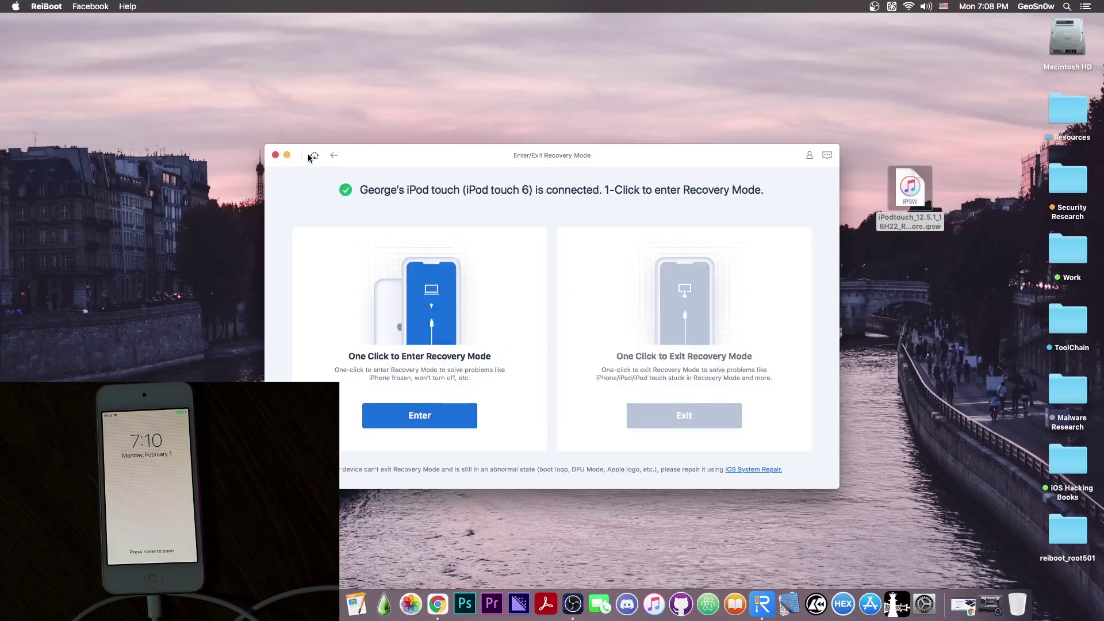
- Return ReiBoot to its home screen, minimise Chrome, and close the ReiBoot window
left_click(314, 157)
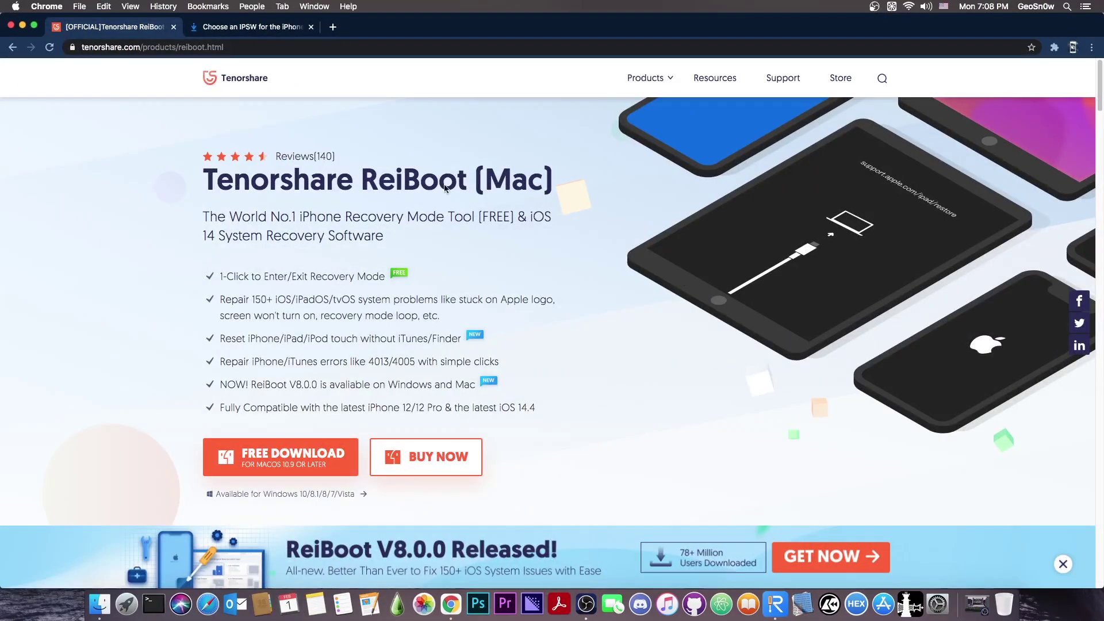
left_click(21, 25)
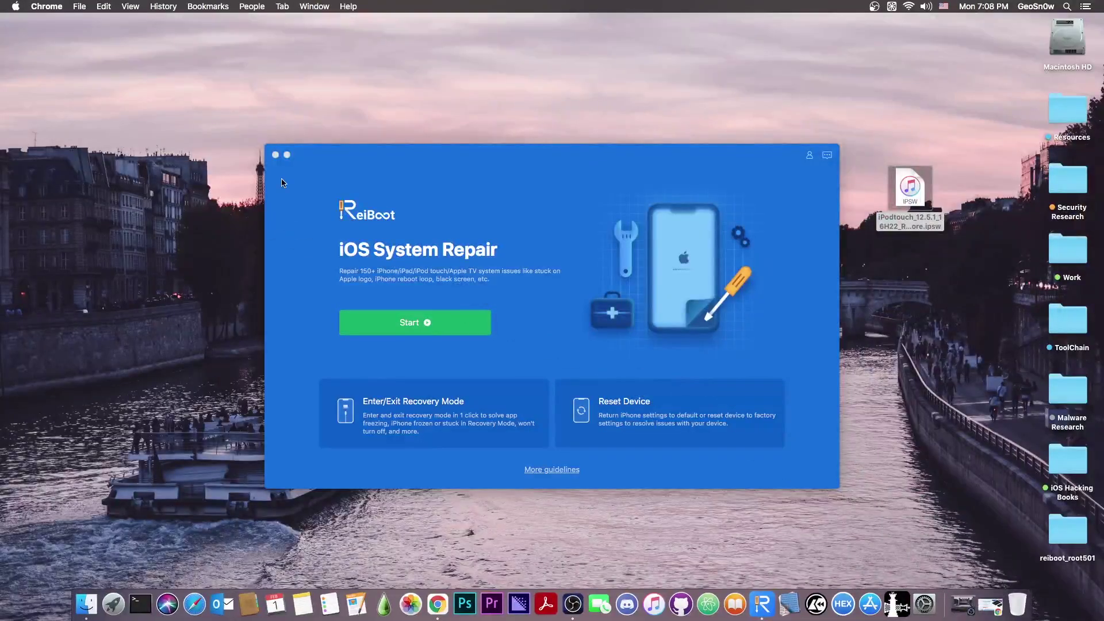
left_click(277, 154)
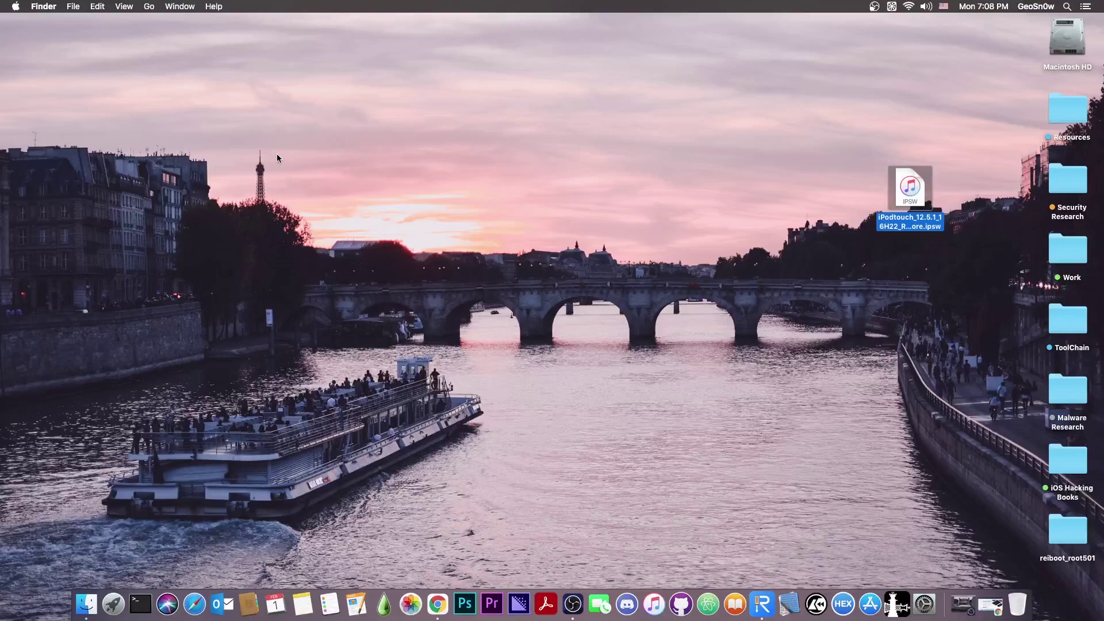